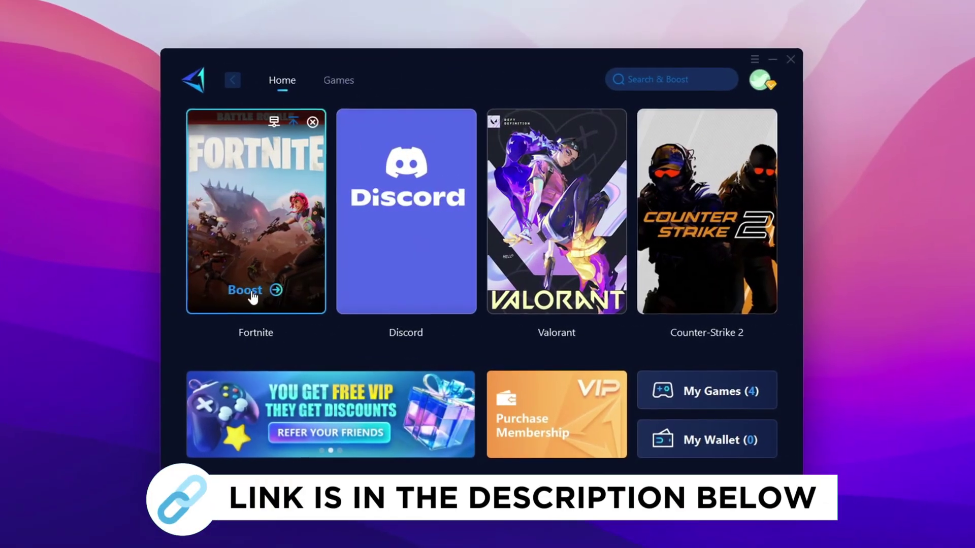
left_click(248, 292)
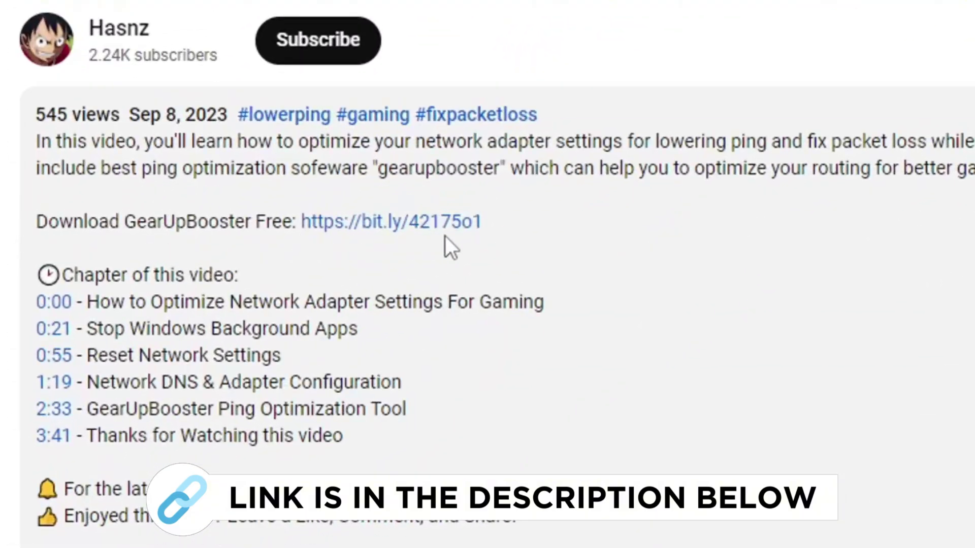
left_click(441, 222)
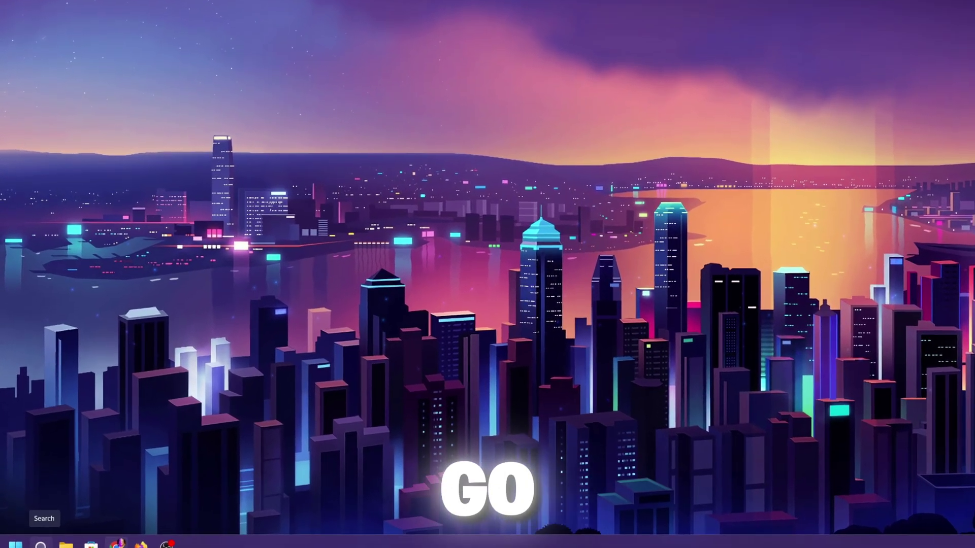
- Search Windows for Registry Editor and run it as administrator
left_click(36, 537)
type("re")
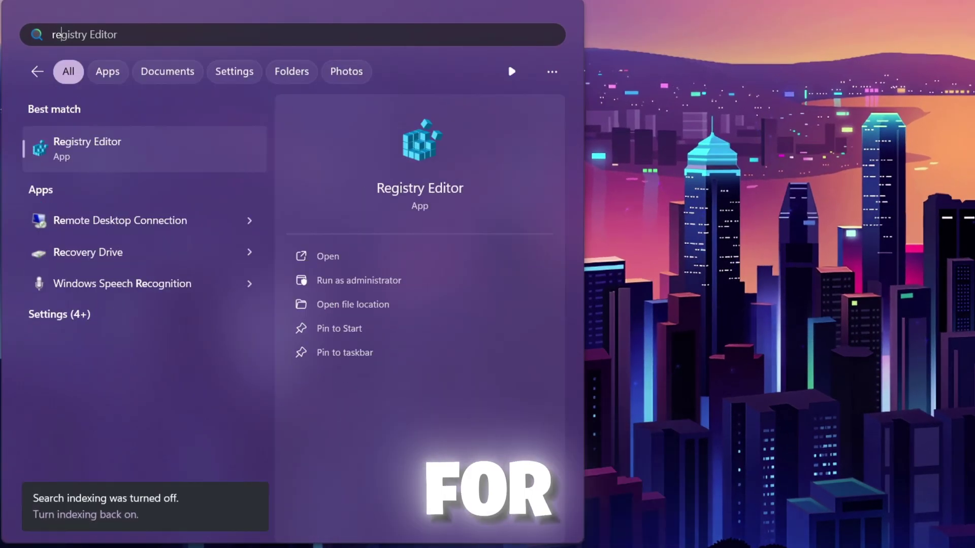
right_click(83, 139)
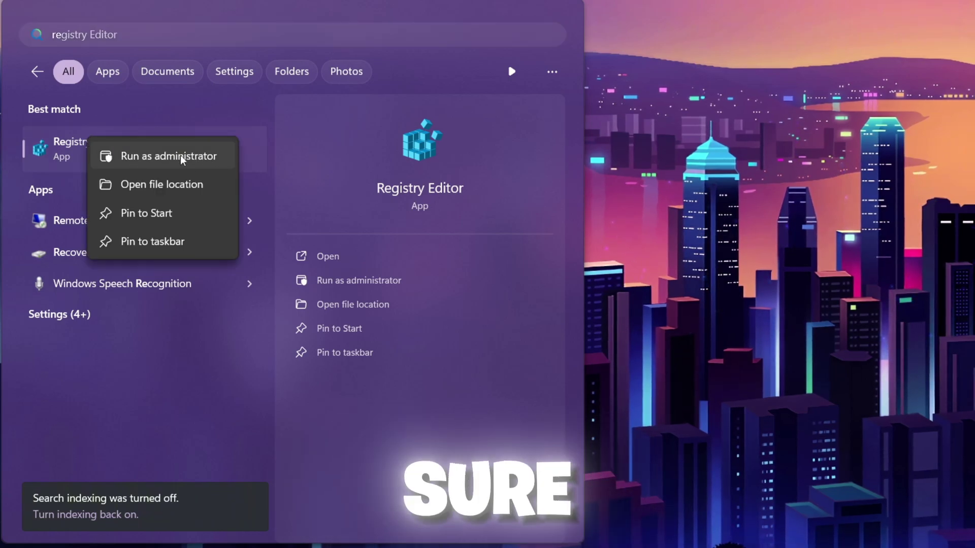
left_click(182, 159)
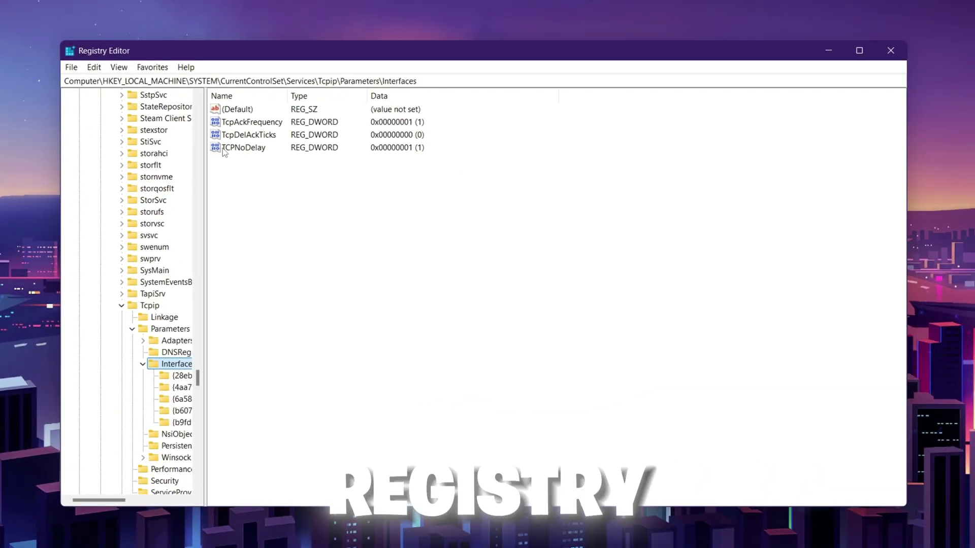
- Navigate to HKEY_LOCAL_MACHINE\SYSTEM\CurrentControlSet\Control\Power\PowerSettings and open its 0e796bdb-100d-47d6-a2d5-f7d2daa51f51 subkey
left_click(440, 81)
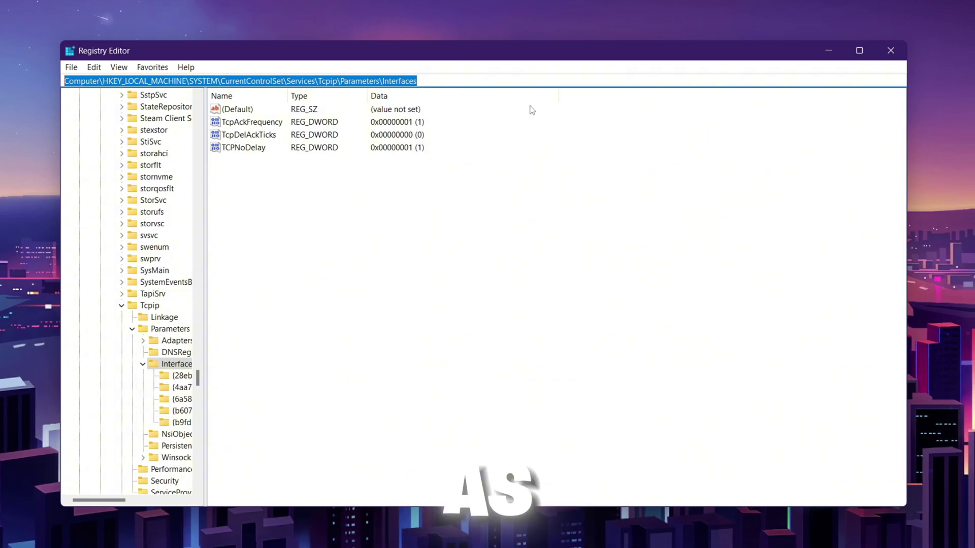
key("ctrl+v")
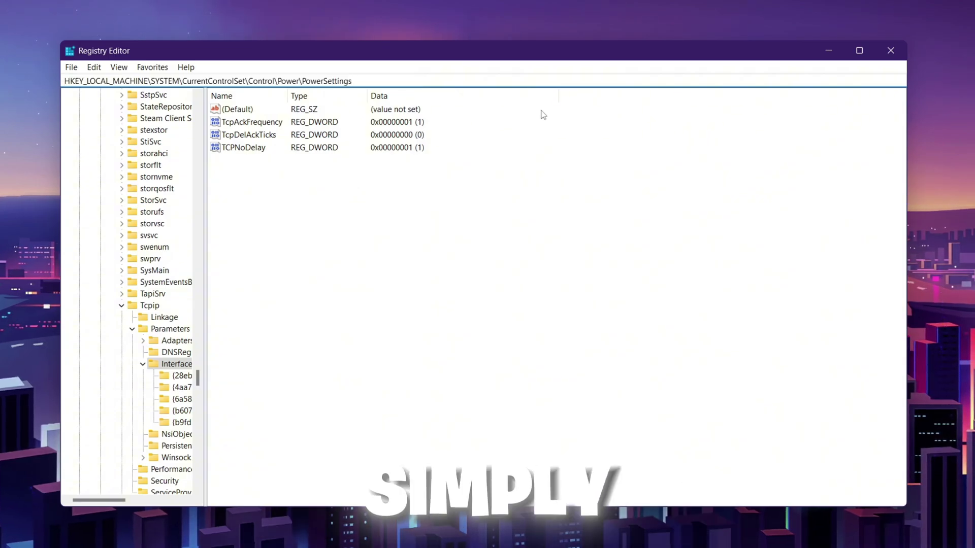
key("Return")
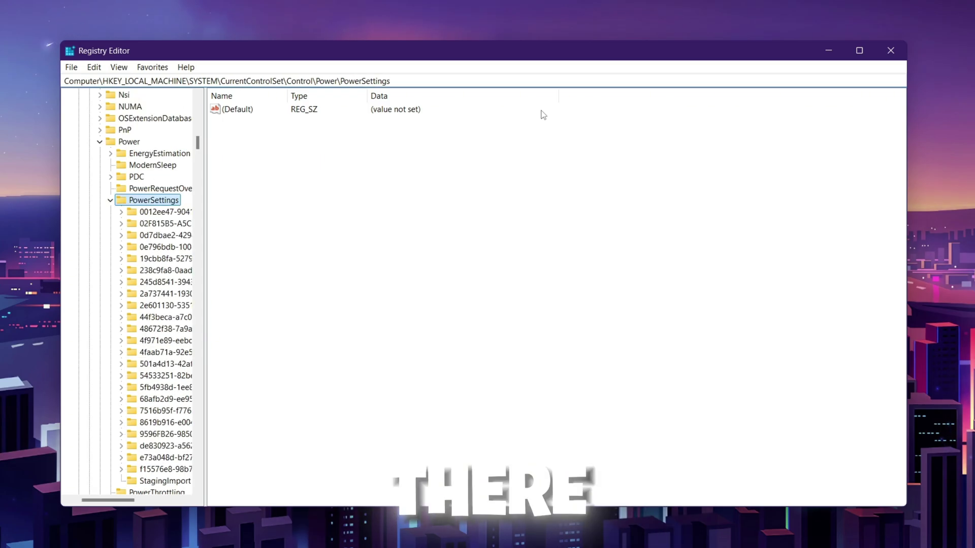
left_click(134, 203)
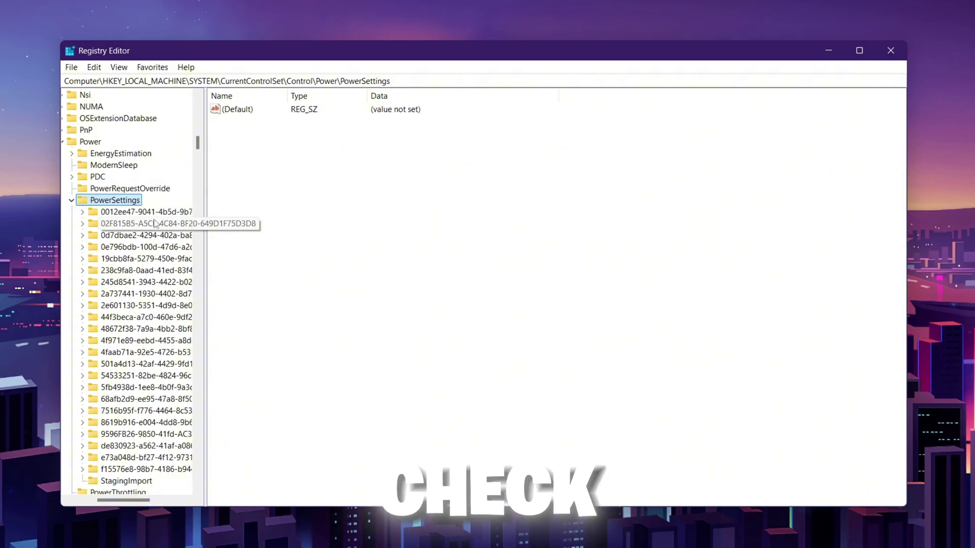
left_click(130, 212)
left_click(130, 223)
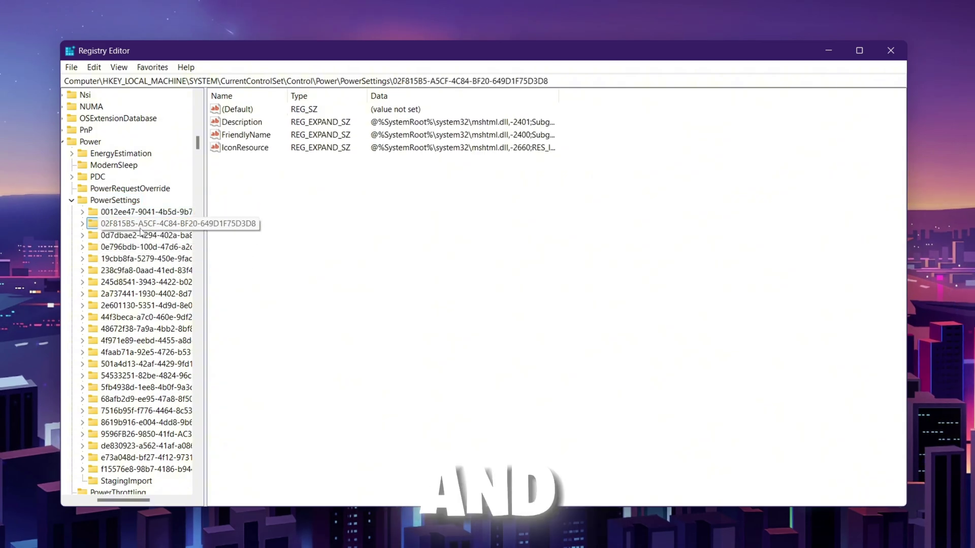
left_click(133, 236)
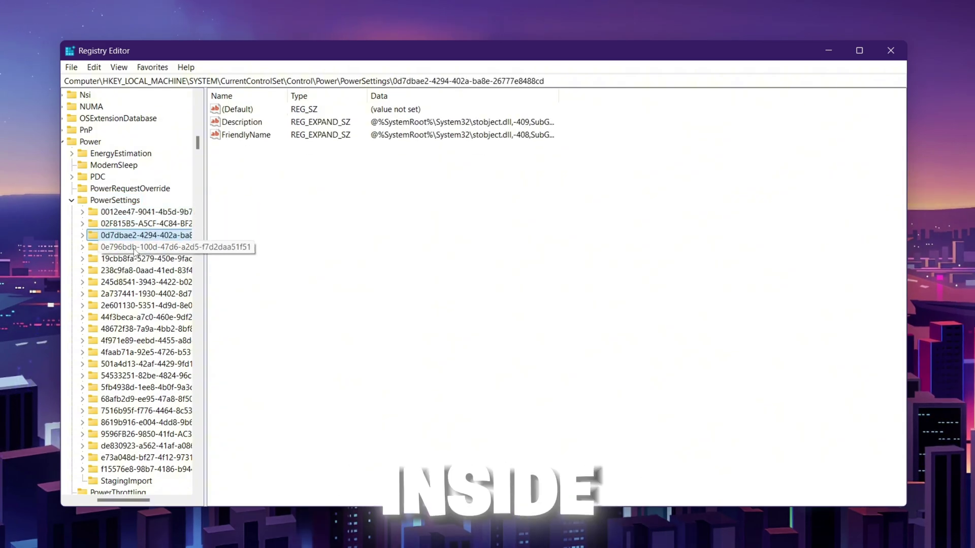
left_click(136, 248)
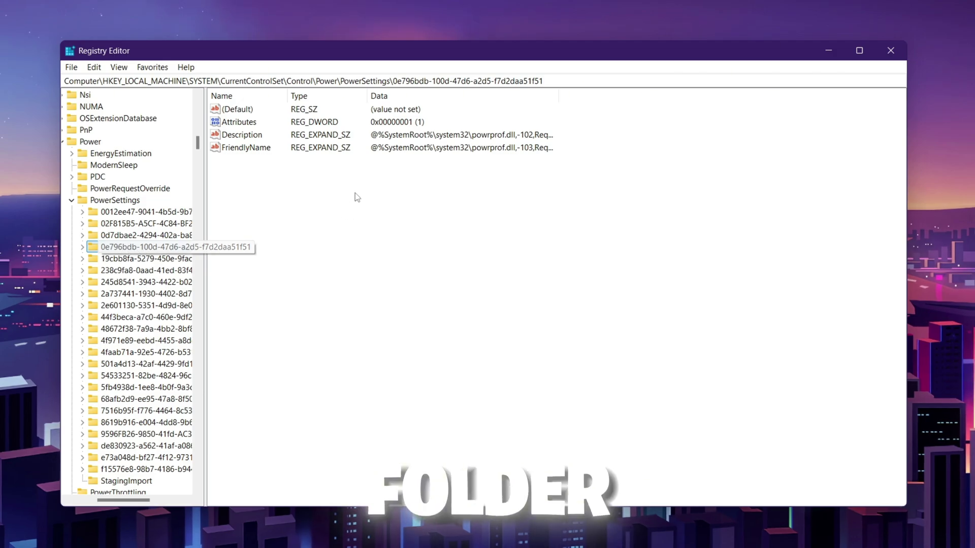
- Set the Attributes DWORD of the 0e796bdb power settings subkey to 0 in hexadecimal
right_click(231, 125)
left_click(262, 131)
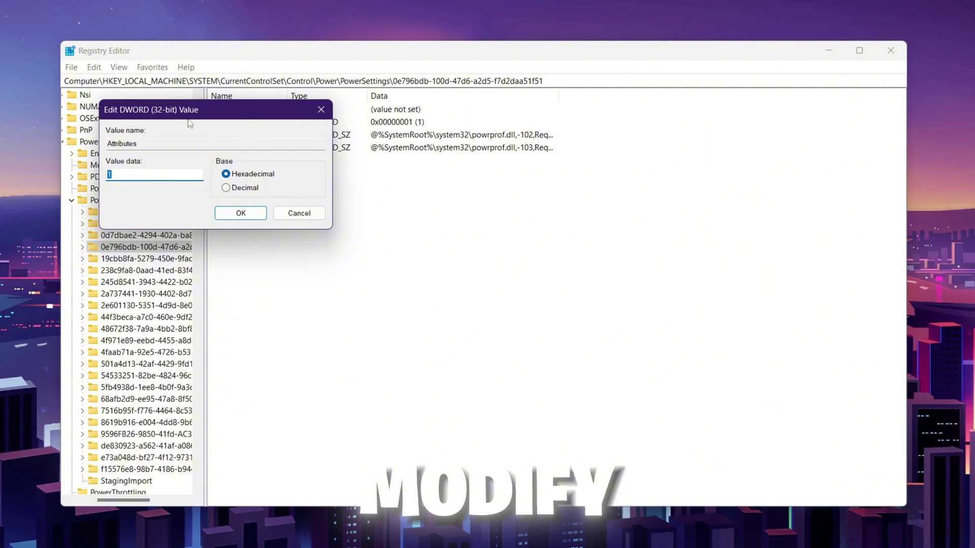
left_click_drag(262, 109, 438, 126)
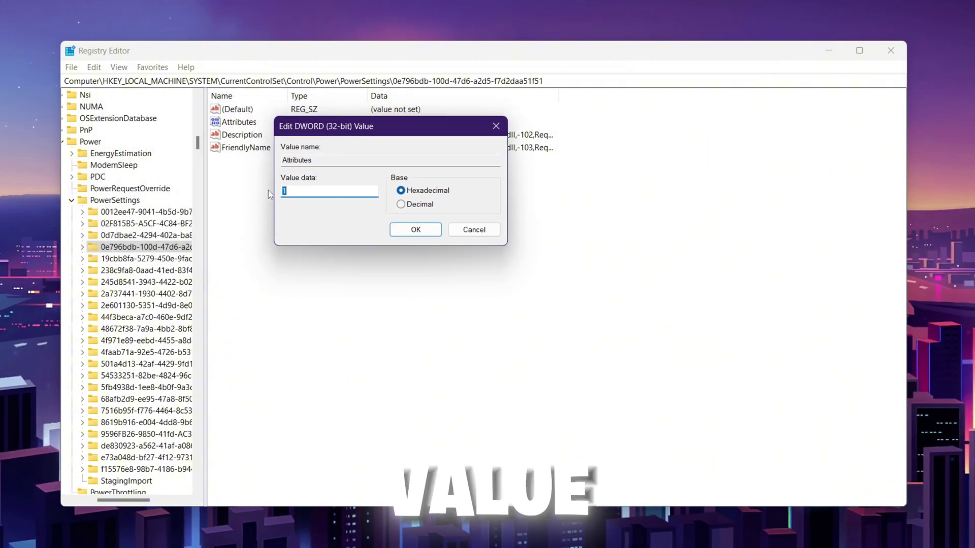
type("0")
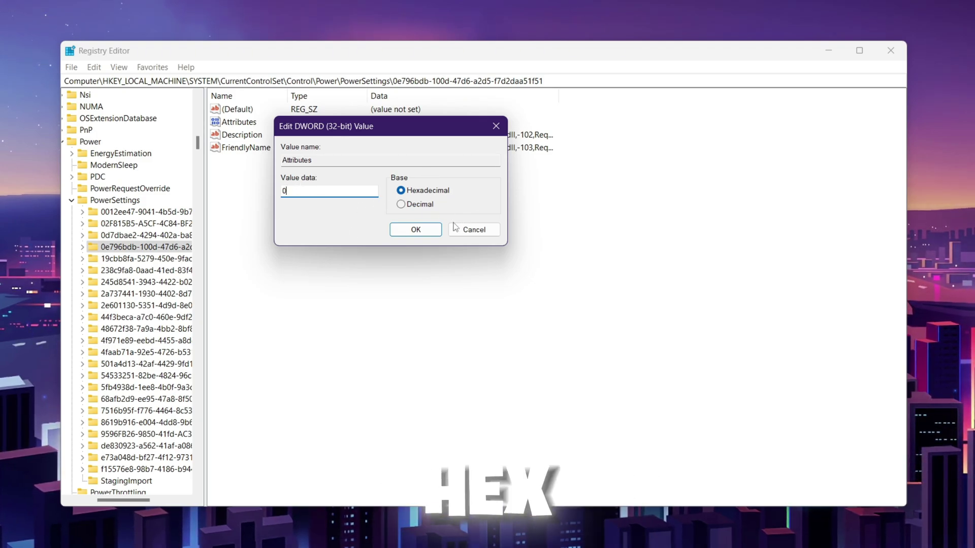
left_click(416, 230)
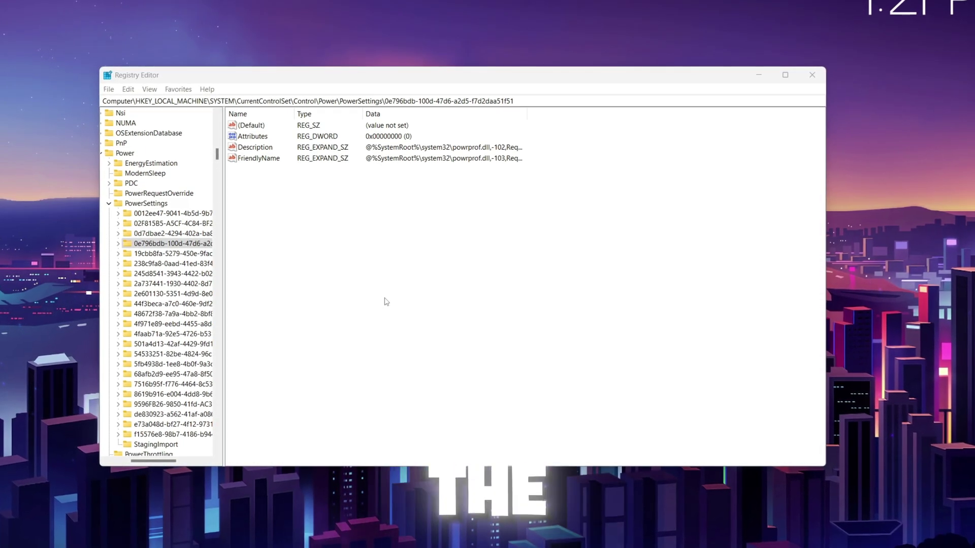
- Navigate to the registry key HKEY_CURRENT_USER\Software\Microsoft\GameBar
left_click(395, 332)
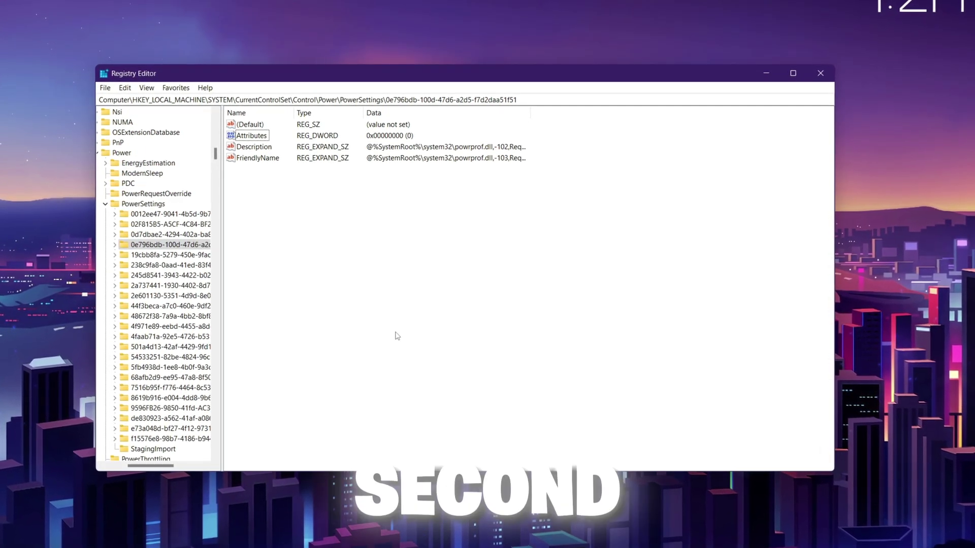
left_click(534, 97)
type("HKEY_CURRENT_USER\\Software\\Microsoft\\GameBar")
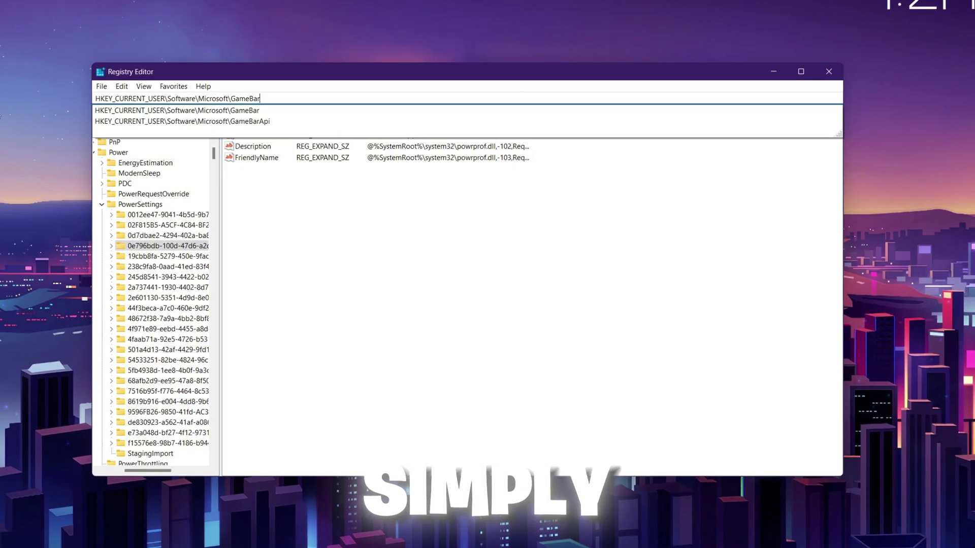
key("Return")
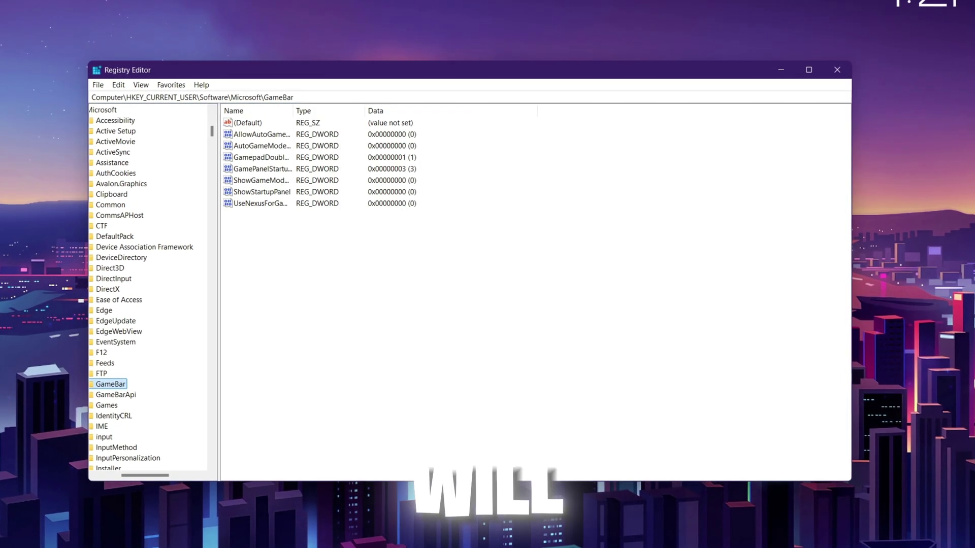
- Set the AllowAutoGameMode DWORD in the GameBar key to 0 with hexadecimal base
right_click(263, 134)
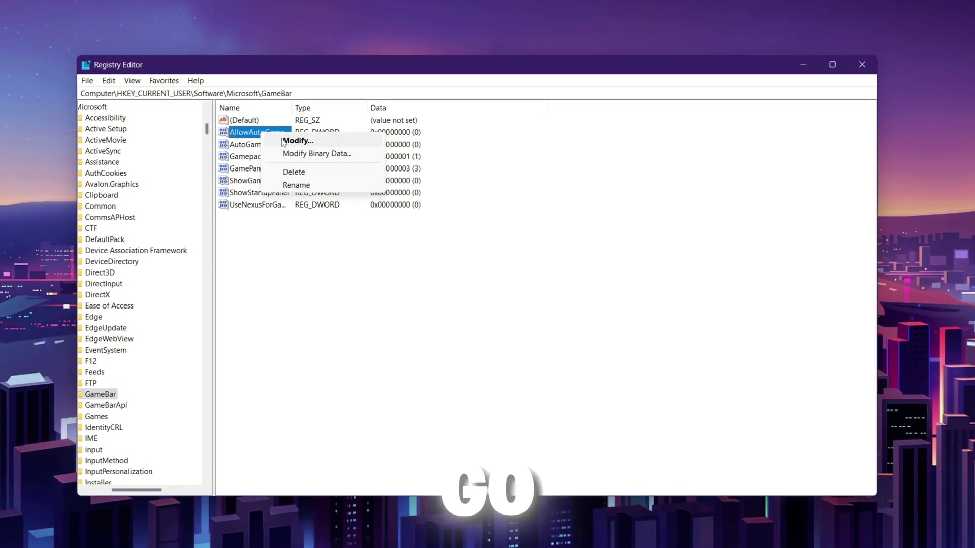
left_click(298, 141)
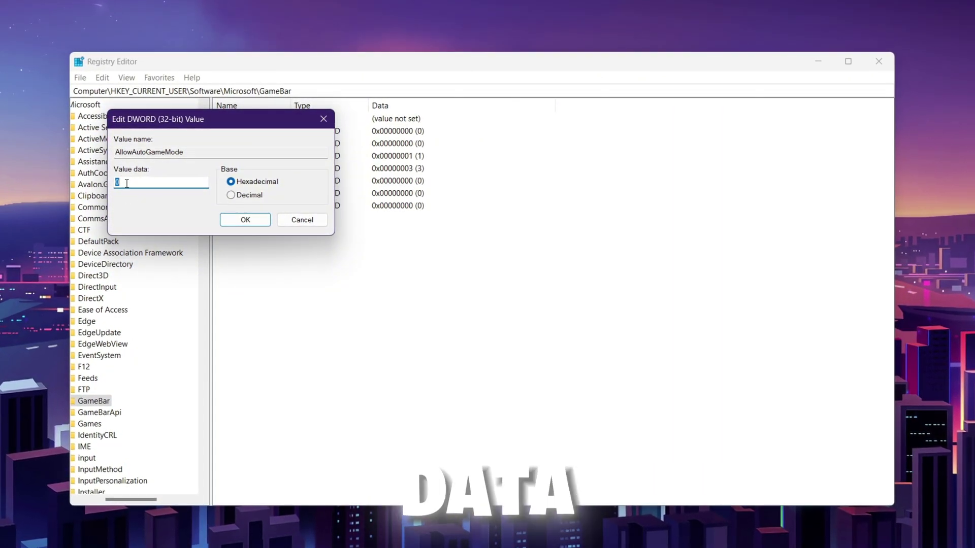
left_click(126, 184)
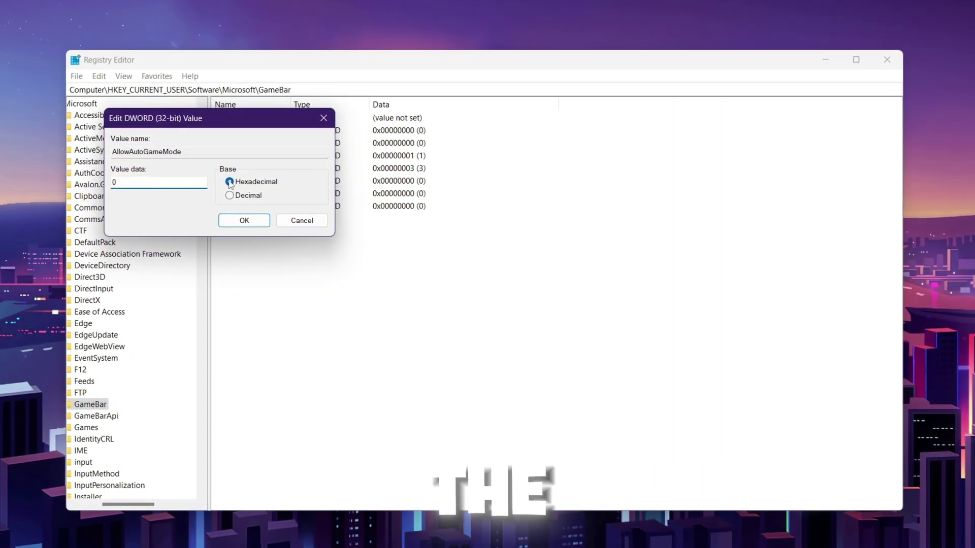
left_click(244, 220)
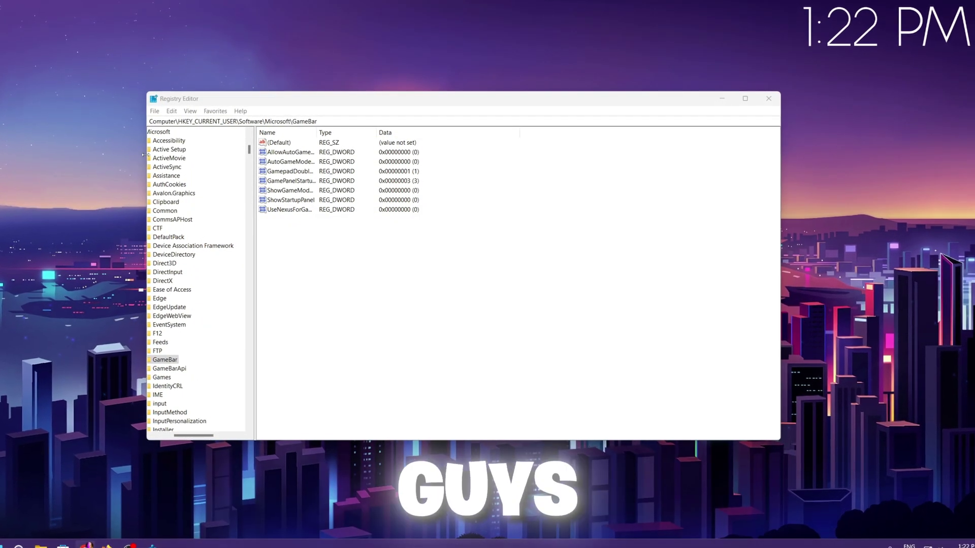
- In HKEY_LOCAL_MACHINE\SOFTWARE\Microsoft\Windows NT\CurrentVersion\Multimedia\SystemProfile, set the SystemResponsiveness DWORD to 0 in hexadecimal
key("alt+d")
type("HKEY_LOCAL_MACHINE\\SOFTWARE\\Microsoft\\Windows NT\\CurrentVersion\\Multimedia\\SystemProfile")
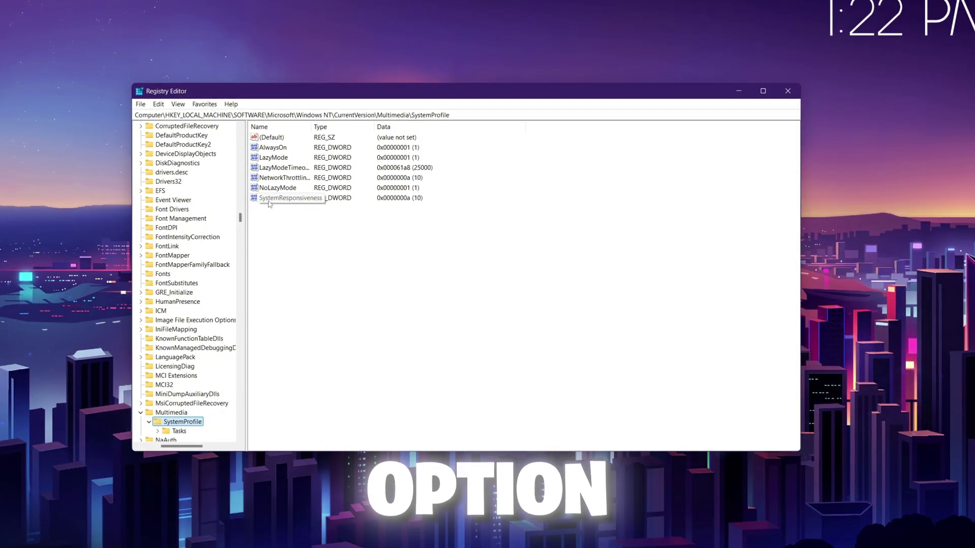
right_click(270, 198)
left_click(288, 201)
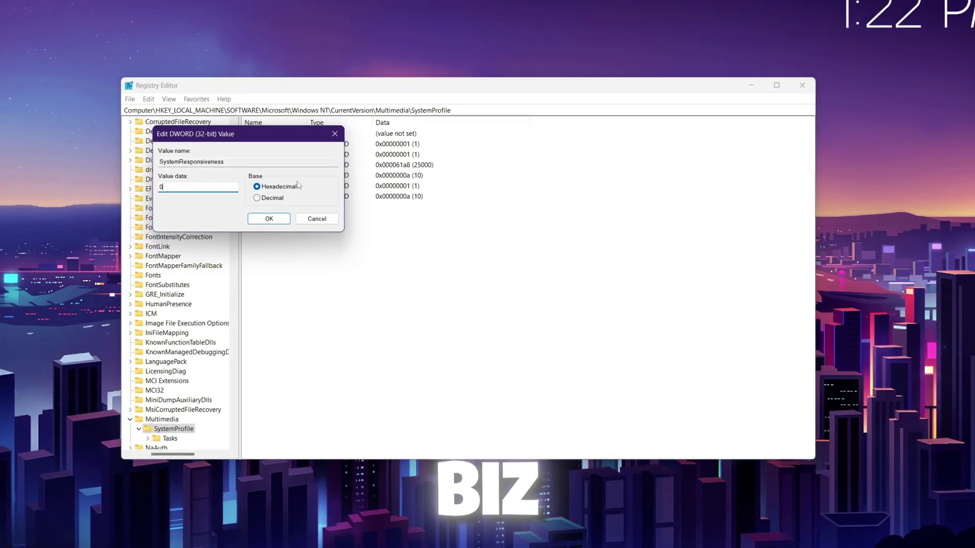
left_click(266, 222)
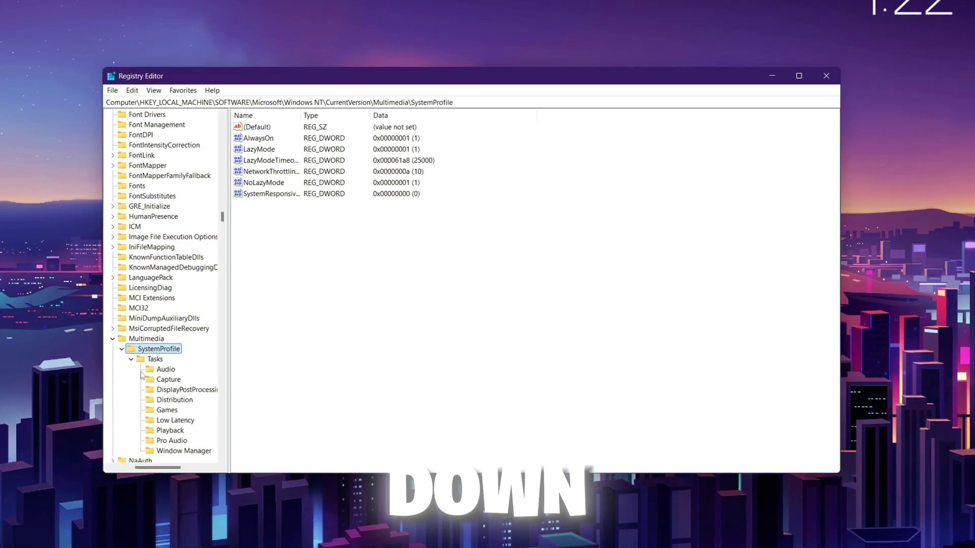
- In the Games subkey under SystemProfile\Tasks, set the Priority DWORD to 6 with hexadecimal base
left_click(165, 412)
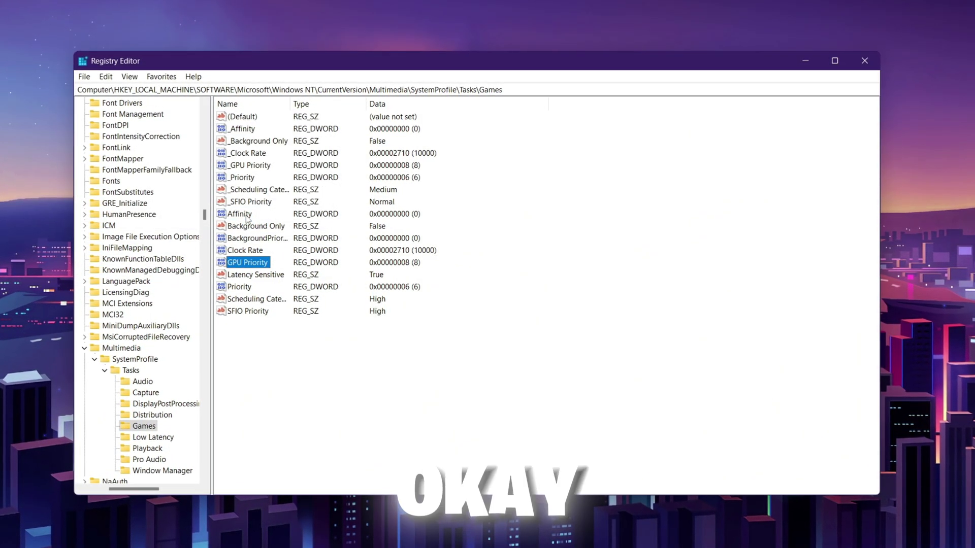
right_click(230, 289)
left_click(265, 297)
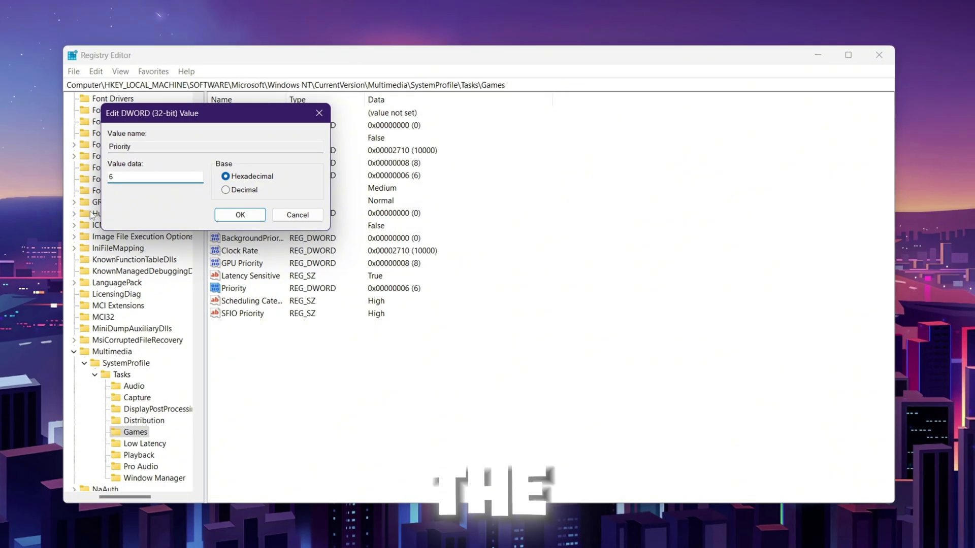
left_click(203, 178)
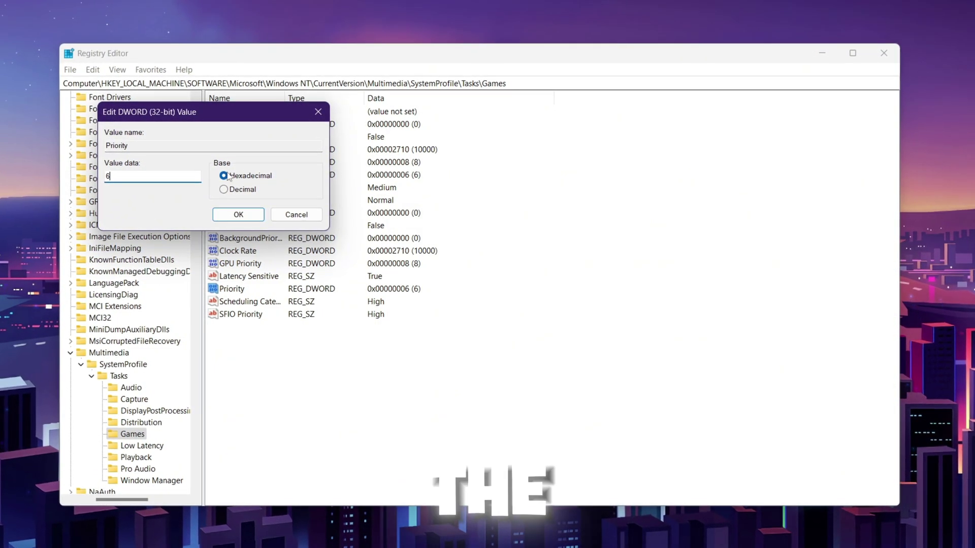
left_click(239, 214)
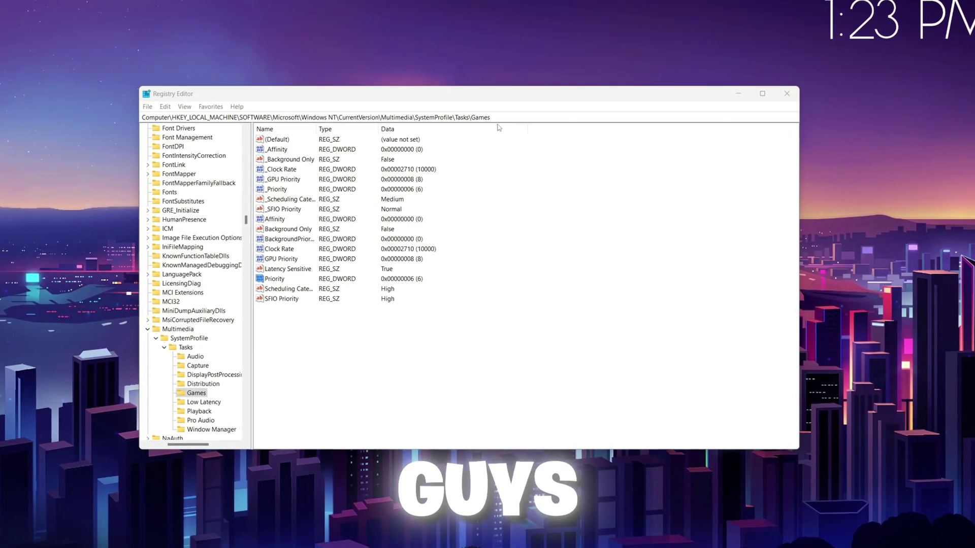
- Return to HKEY_LOCAL_MACHINE\SOFTWARE\Microsoft\Windows NT\CurrentVersion\Multimedia\SystemProfile and set the NetworkThrottlingIndex DWORD to FFFFFFFF in hexadecimal
left_click_drag(500, 120, 139, 127)
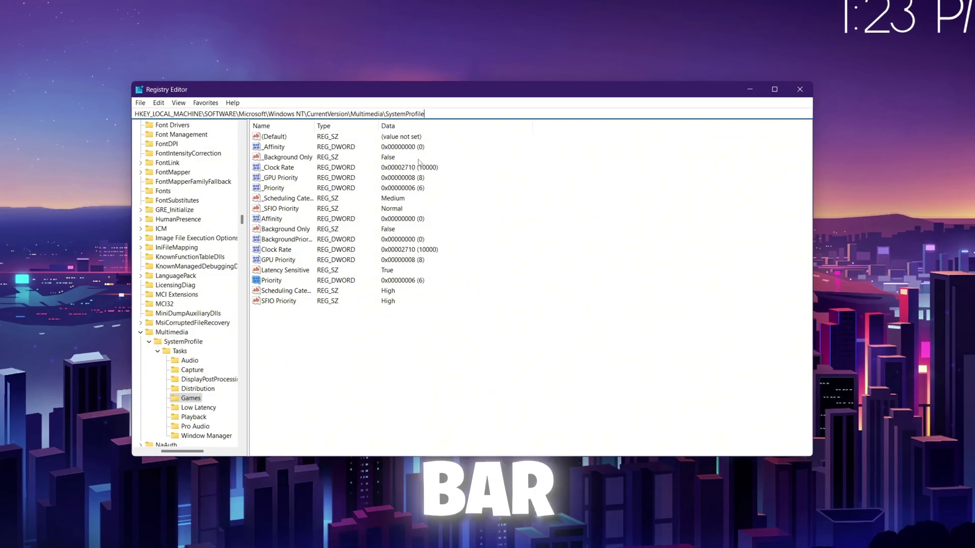
key("Return")
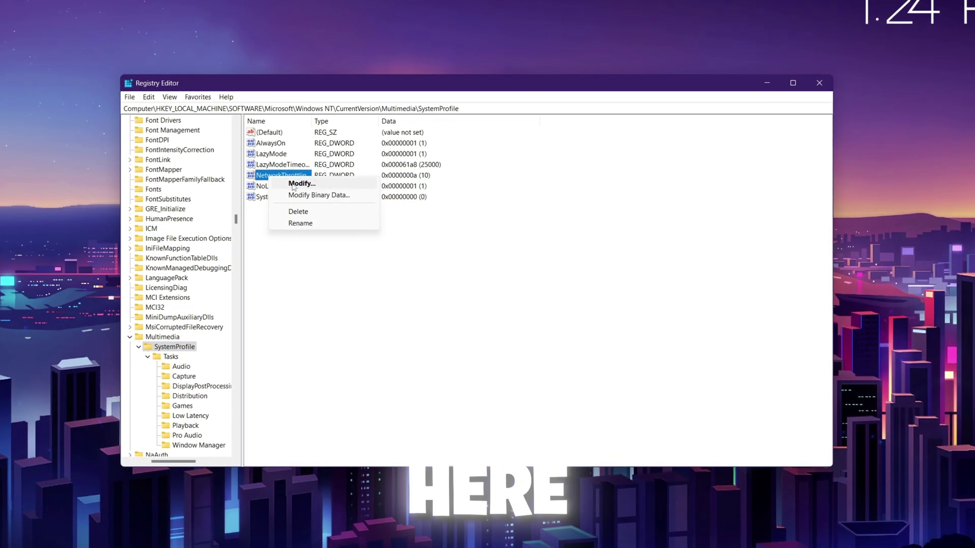
left_click(302, 183)
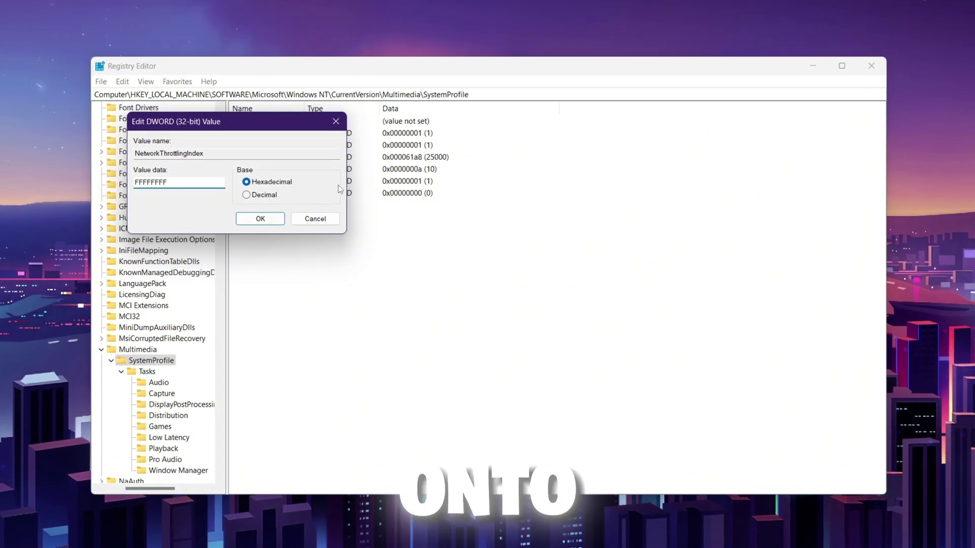
left_click(258, 220)
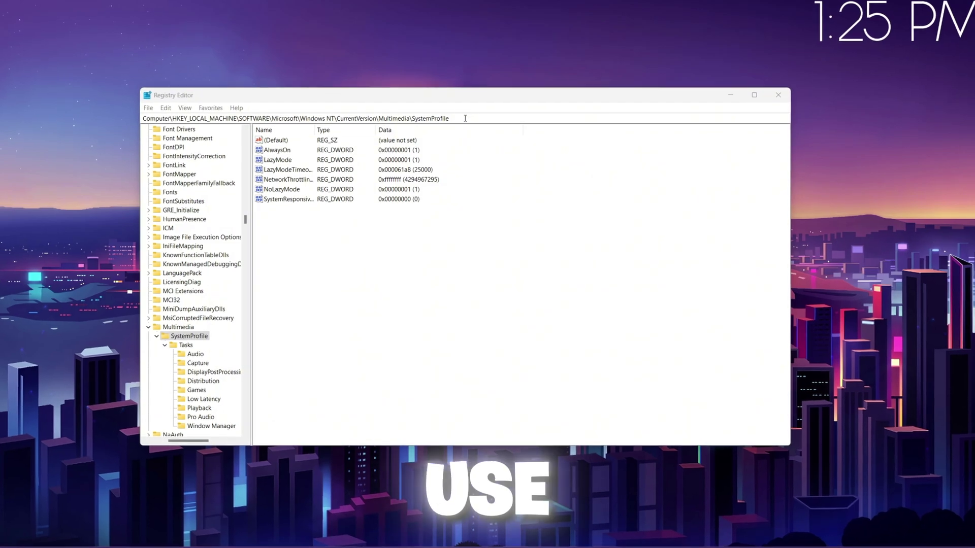
- Go to the registry key HKEY_CURRENT_USER\System\GameConfigStore and widen the Name column to show the full value names
double_click(466, 117)
key("ctrl+a")
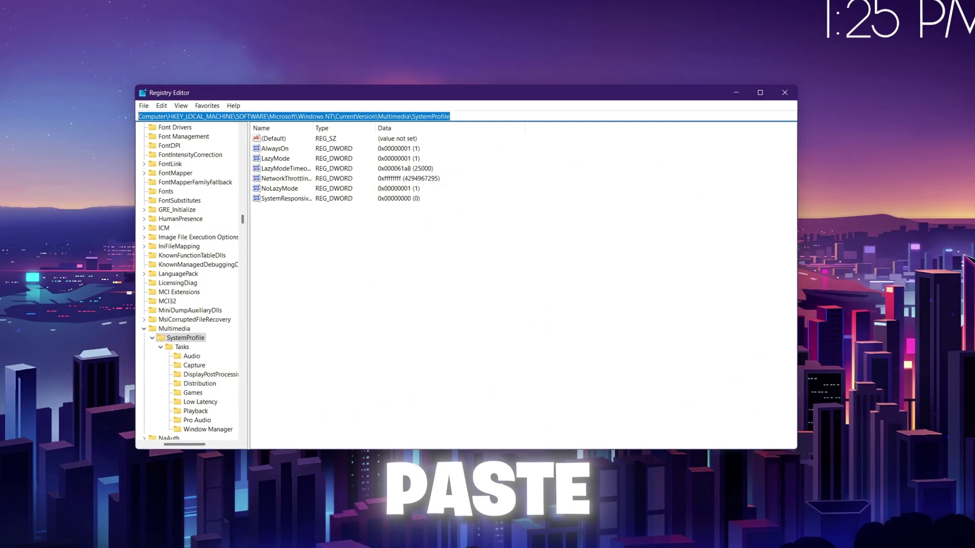
type("HKEY_CURRENT_USER\\System\\GameConfigStore")
key("Return")
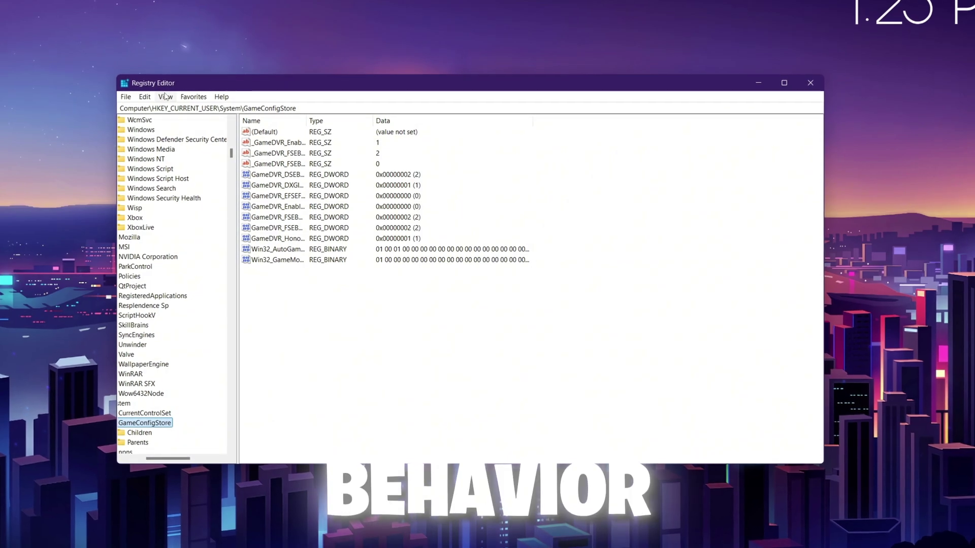
left_click_drag(305, 118, 410, 116)
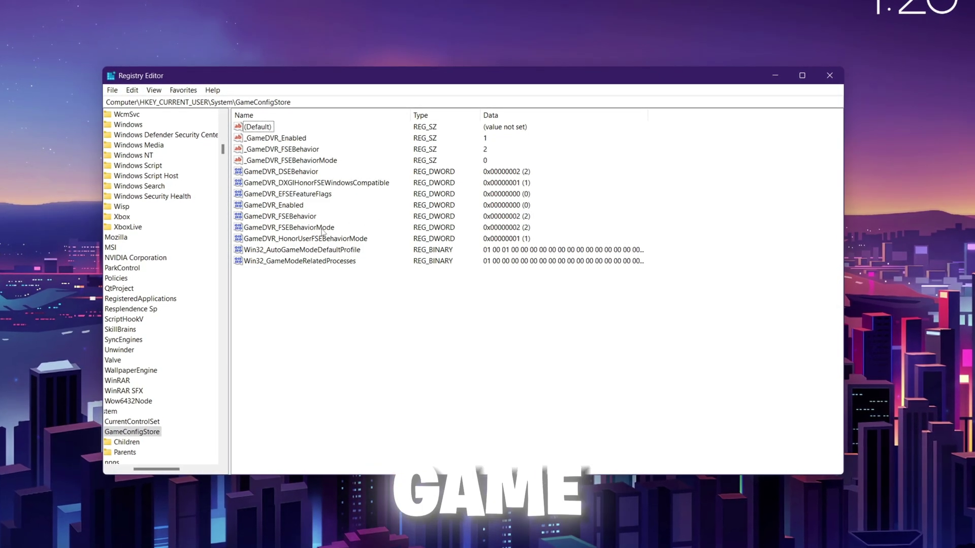
- Set the GameDVR_FSEBehaviorMode DWORD in GameConfigStore to 2 with hexadecimal base
left_click(321, 227)
right_click(320, 232)
left_click(346, 237)
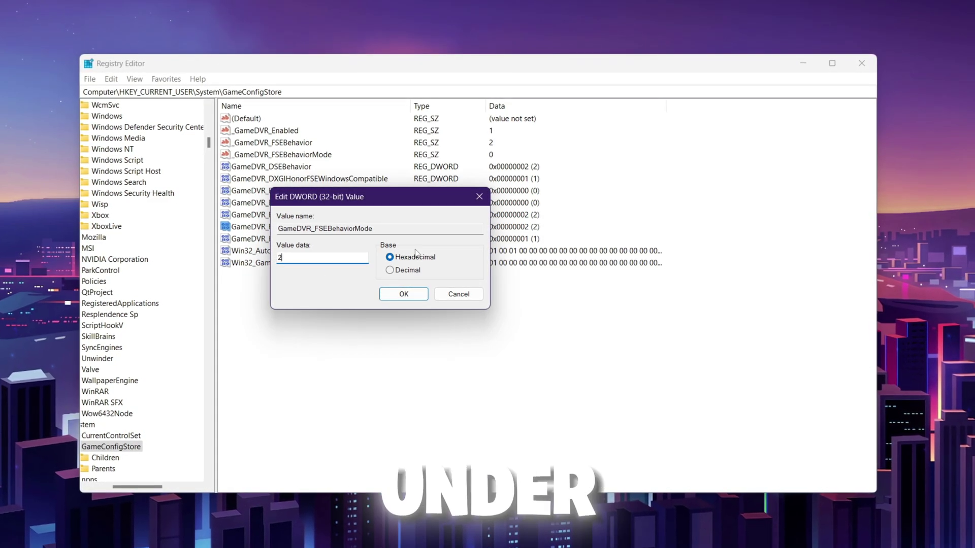
left_click(403, 294)
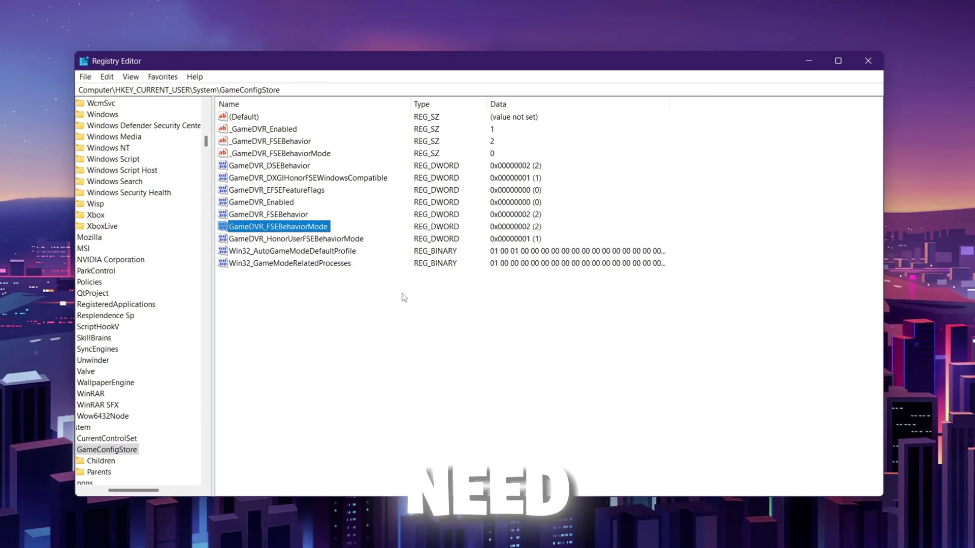
- Set the GameDVR_HonorUserFSEBehaviorMode DWORD to 1 with hexadecimal base, and close the Registry Editor
left_click(272, 240)
right_click(269, 240)
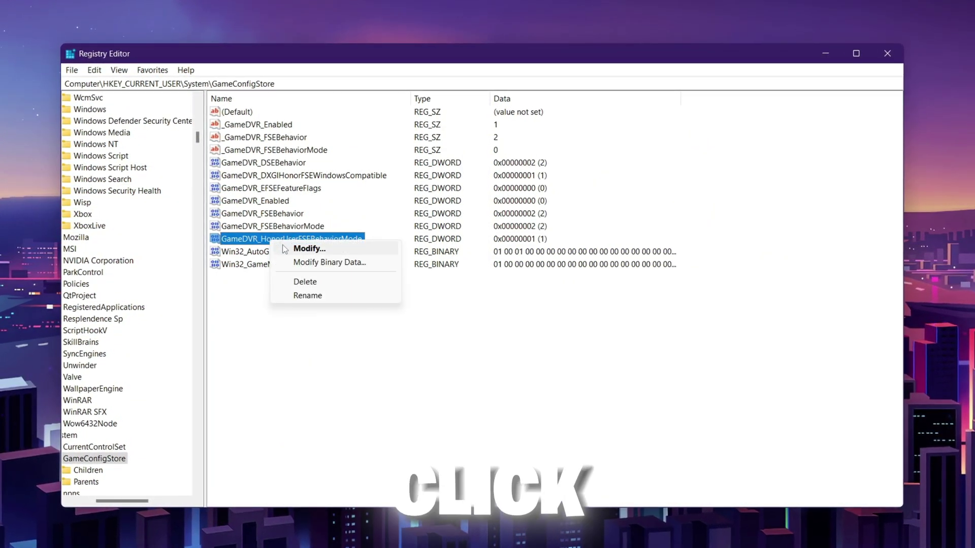
left_click(287, 249)
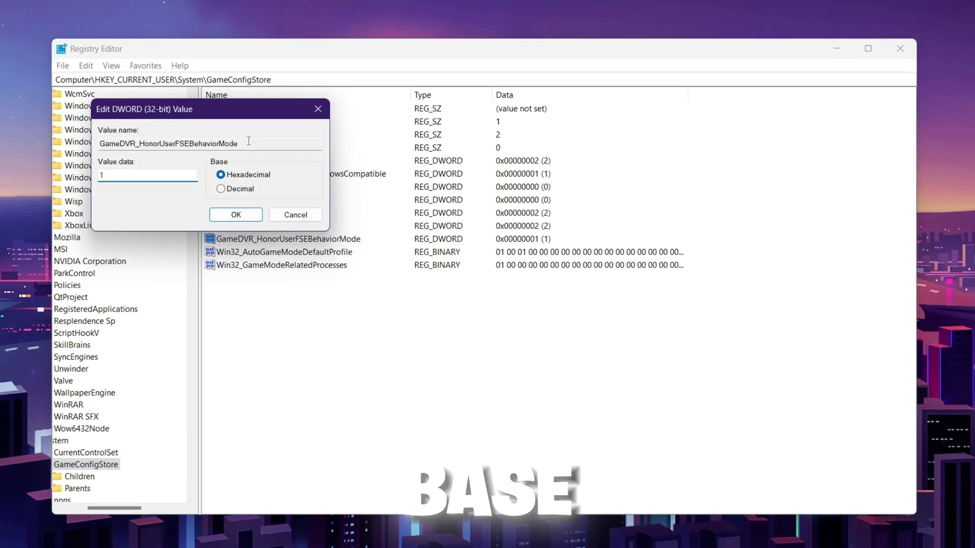
left_click(234, 214)
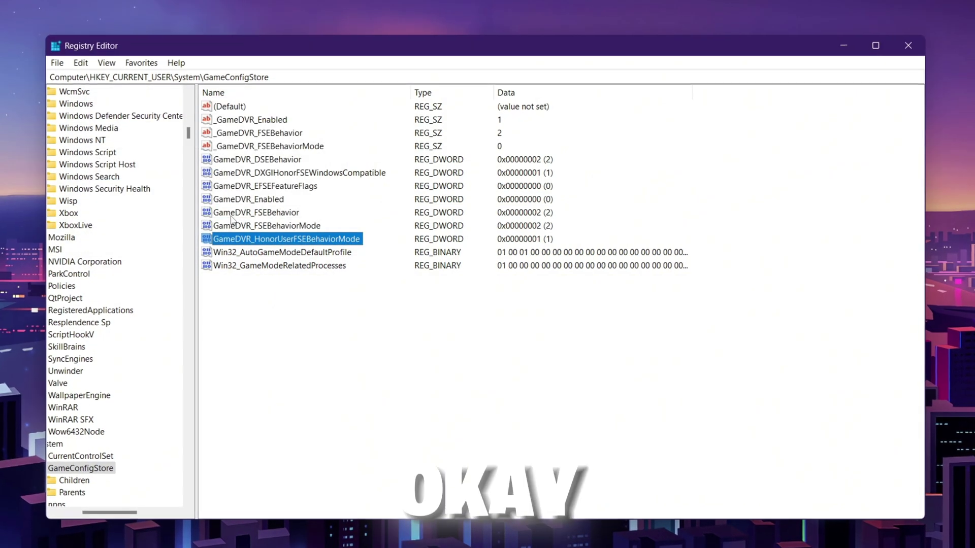
left_click(913, 45)
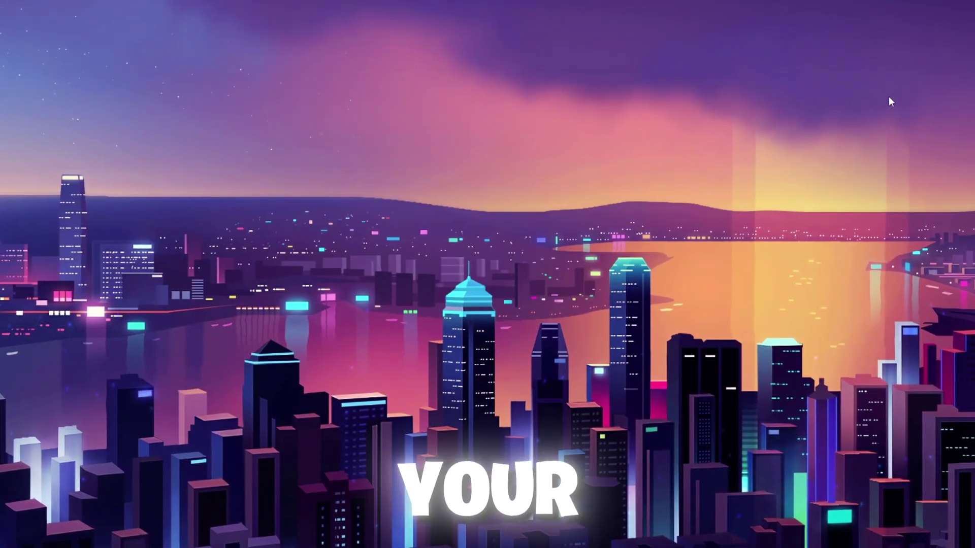